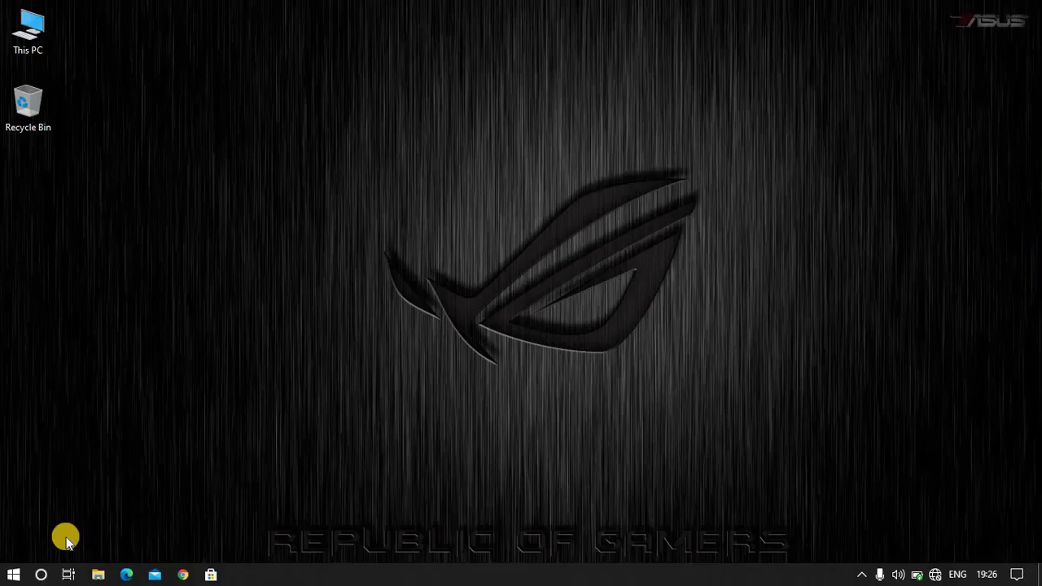
Step: Refresh the desktop so the new 'video compress' file icon appears
right_click(308, 247)
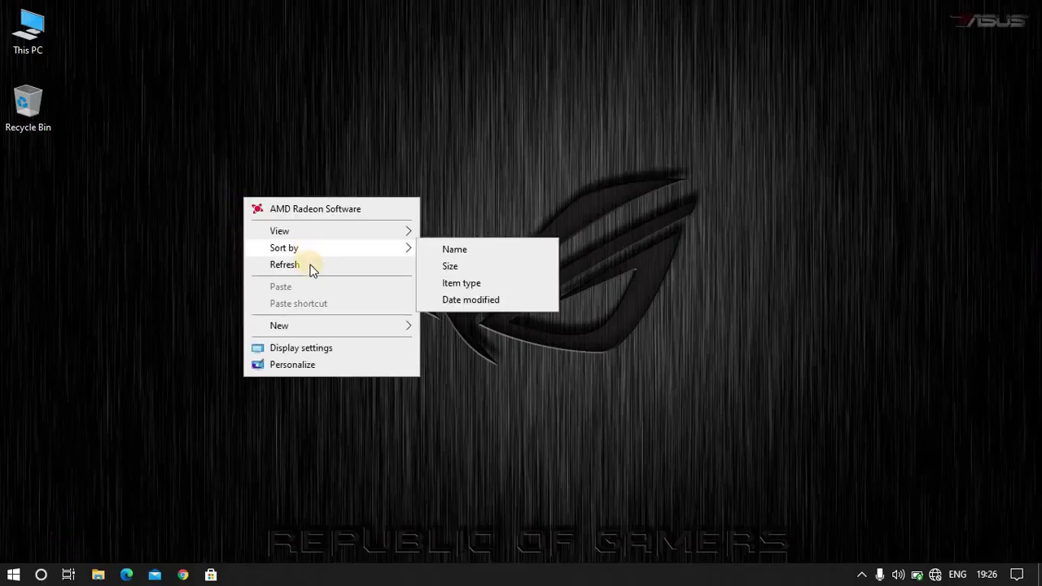
left_click(311, 266)
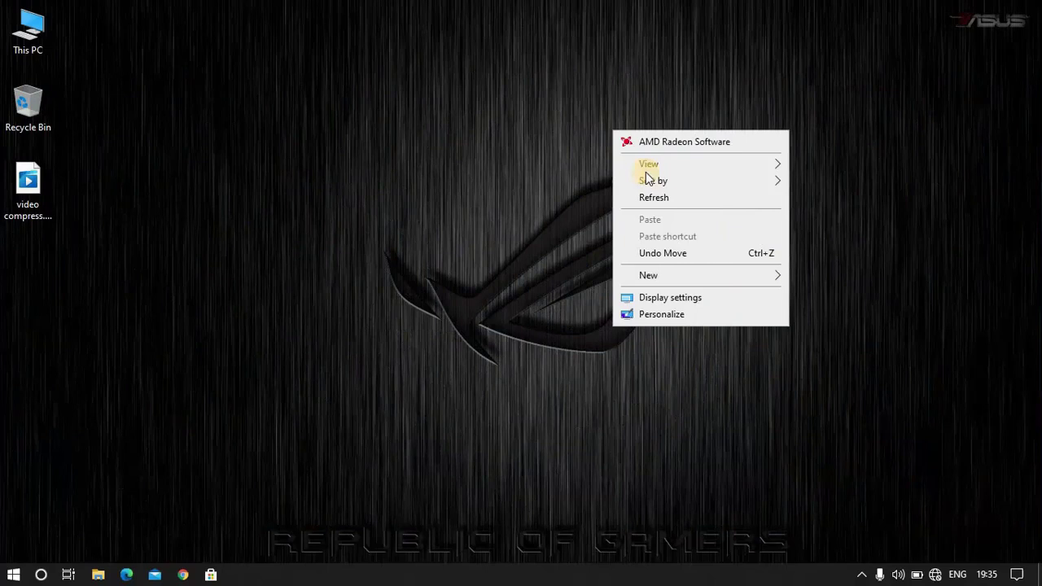
left_click(664, 199)
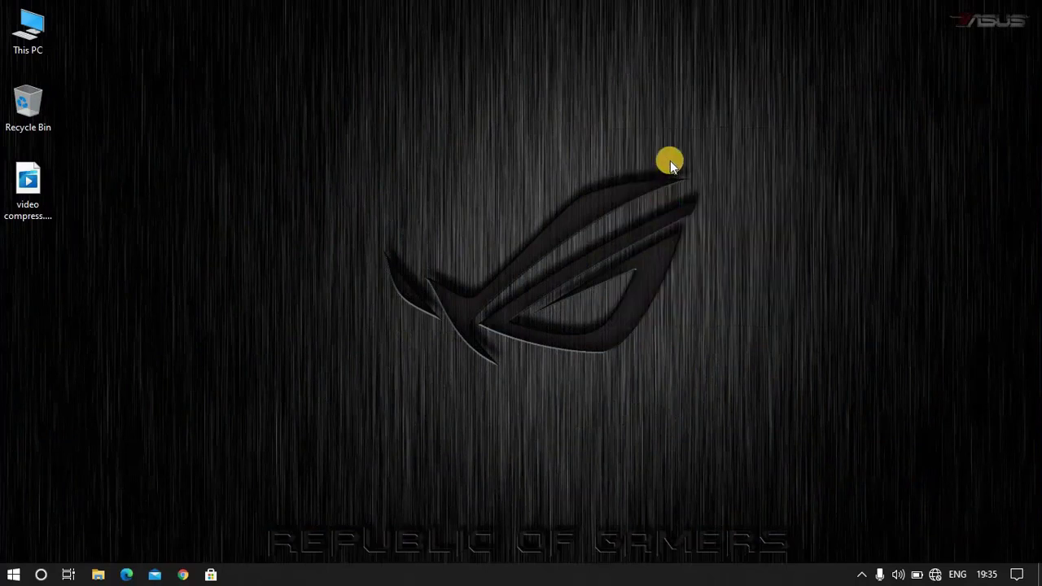
right_click(676, 144)
left_click(699, 212)
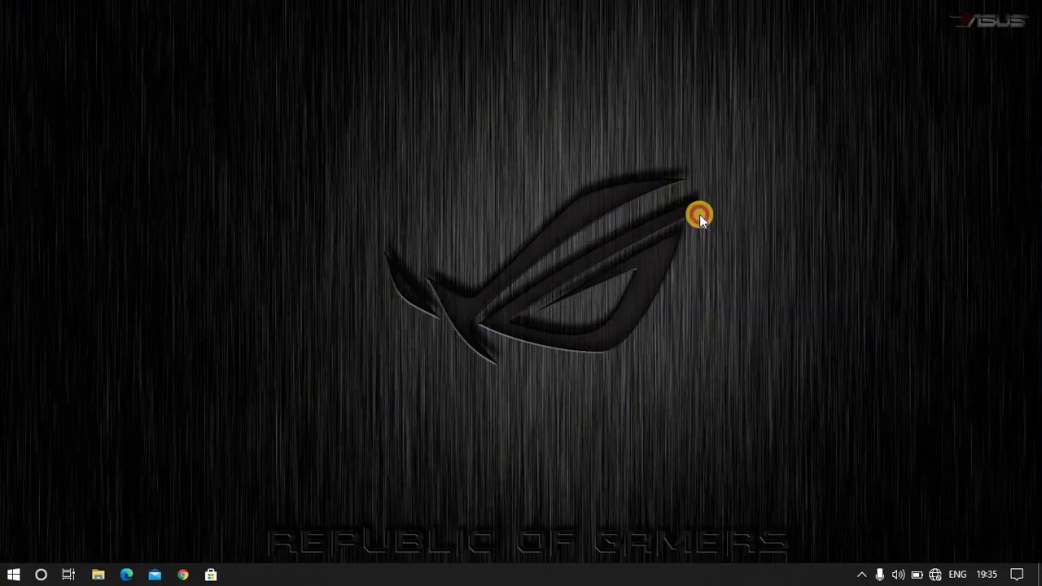
right_click(711, 108)
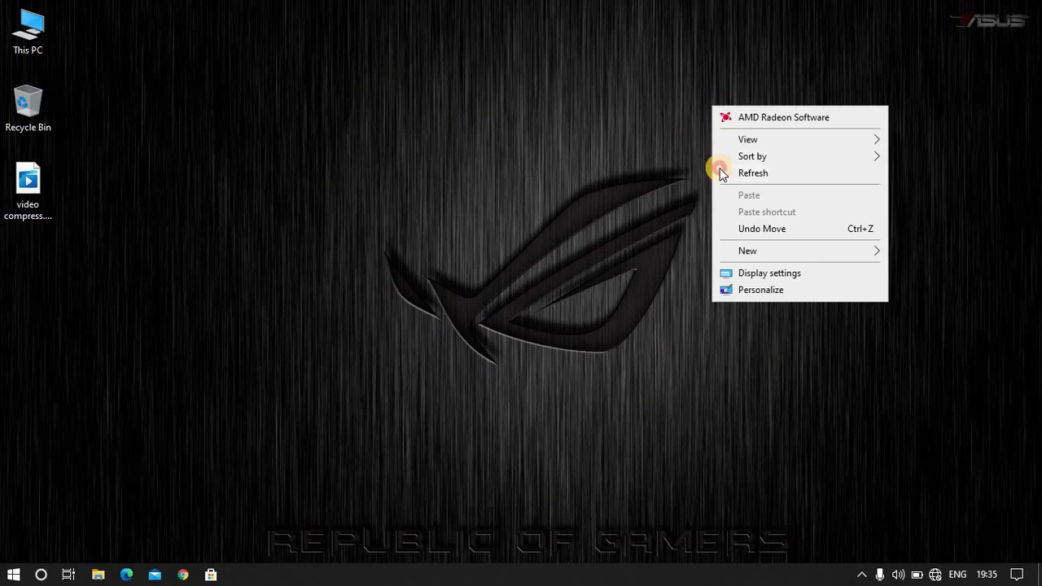
left_click(717, 171)
right_click(11, 575)
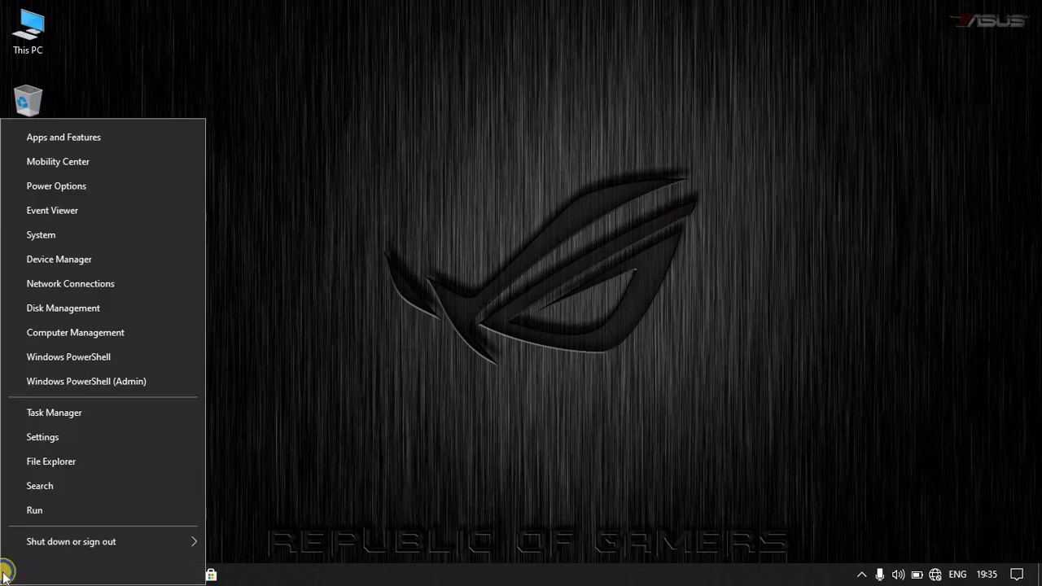
left_click(619, 336)
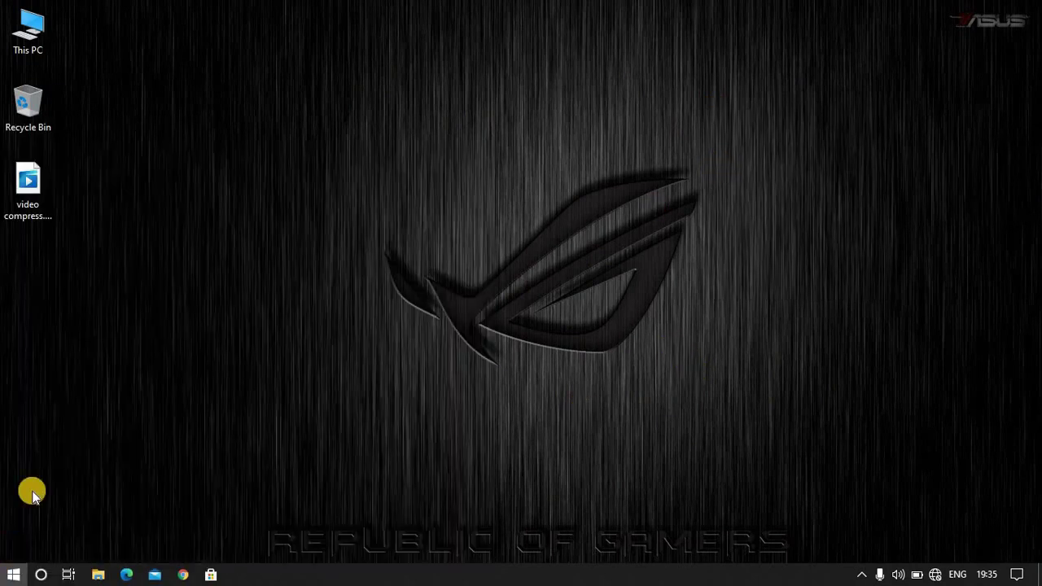
left_click(863, 574)
left_click(815, 343)
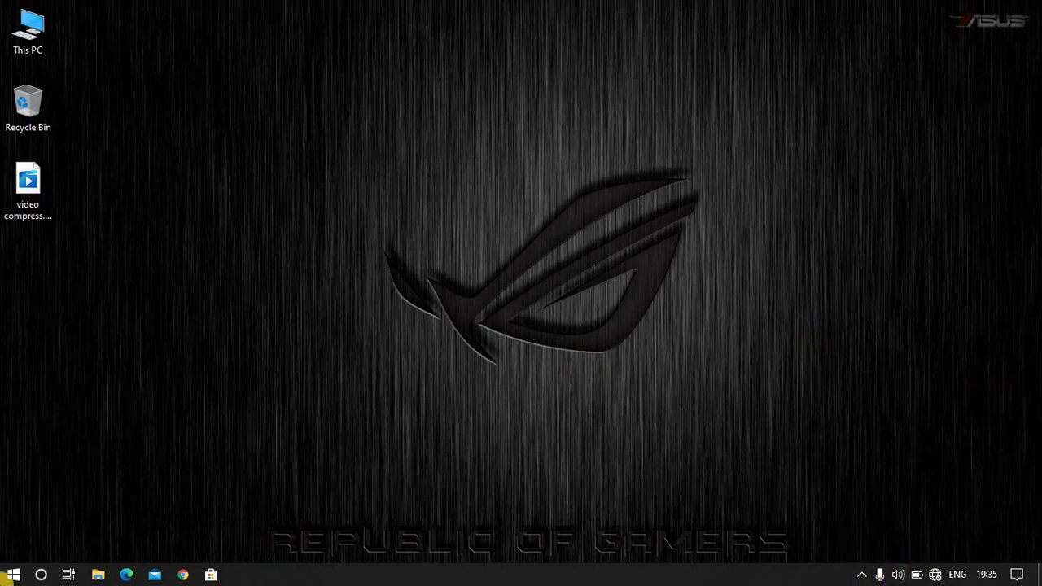
Step: Launch HandBrake from the HandBrake folder in the Start menu app list
left_click(13, 575)
scroll(122, 439, "down", 3)
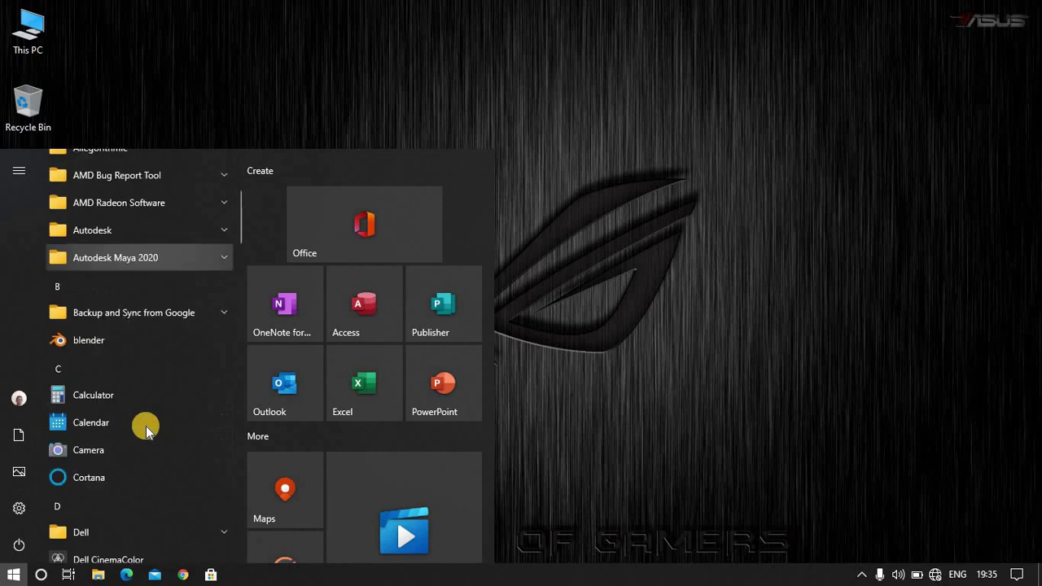
scroll(148, 423, "down", 4)
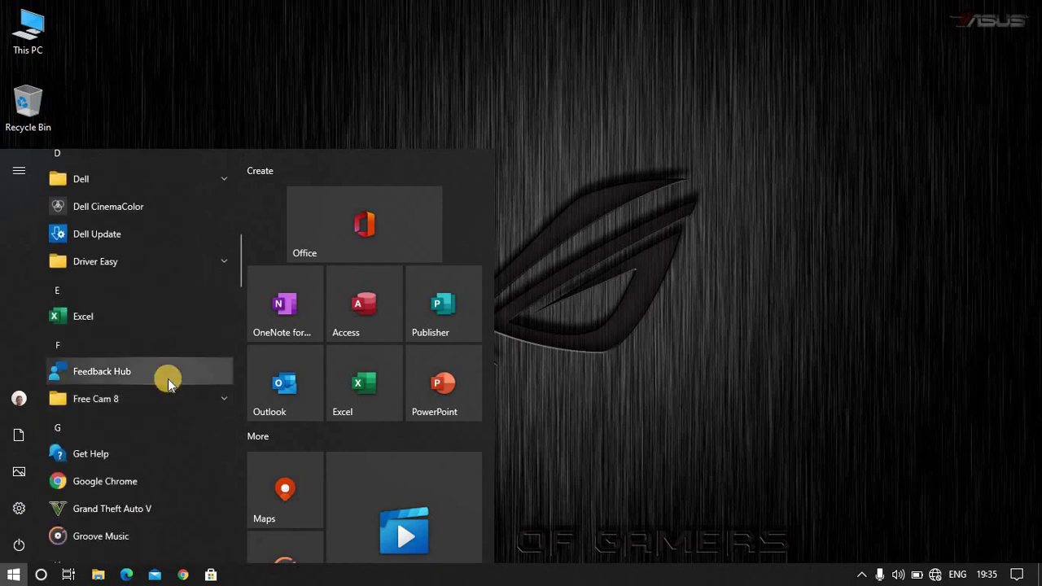
scroll(167, 379, "down", 5)
left_click(187, 220)
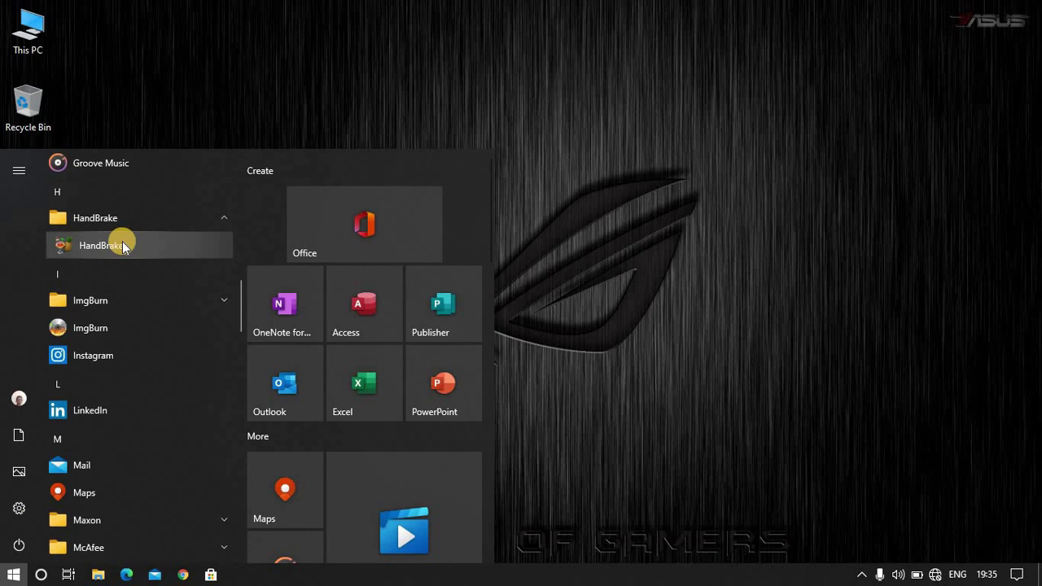
left_click(123, 246)
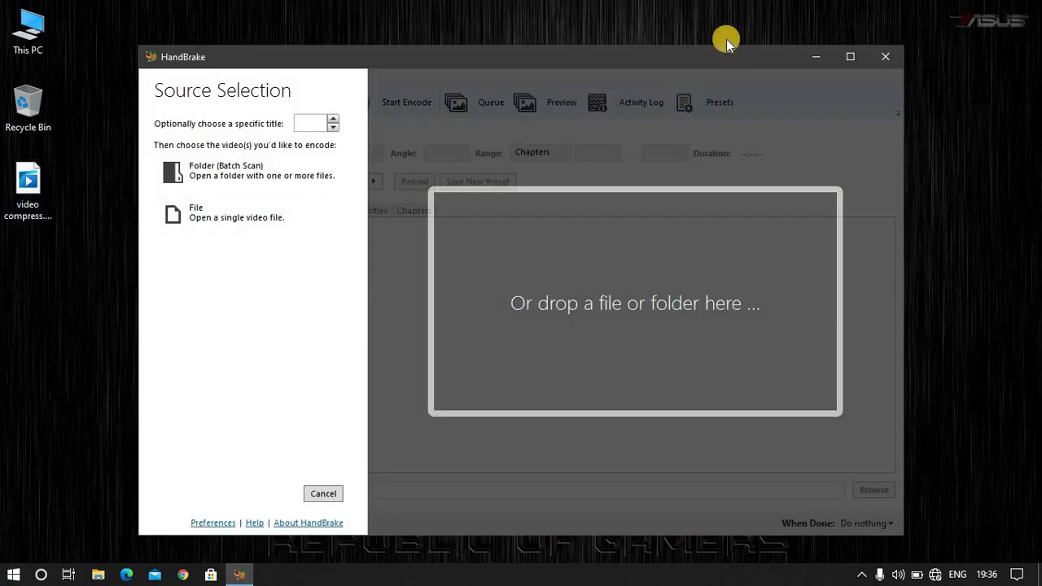
Step: Check video compress.wmv's Properties to note its 4.53 MB size
left_click_drag(663, 64, 664, 50)
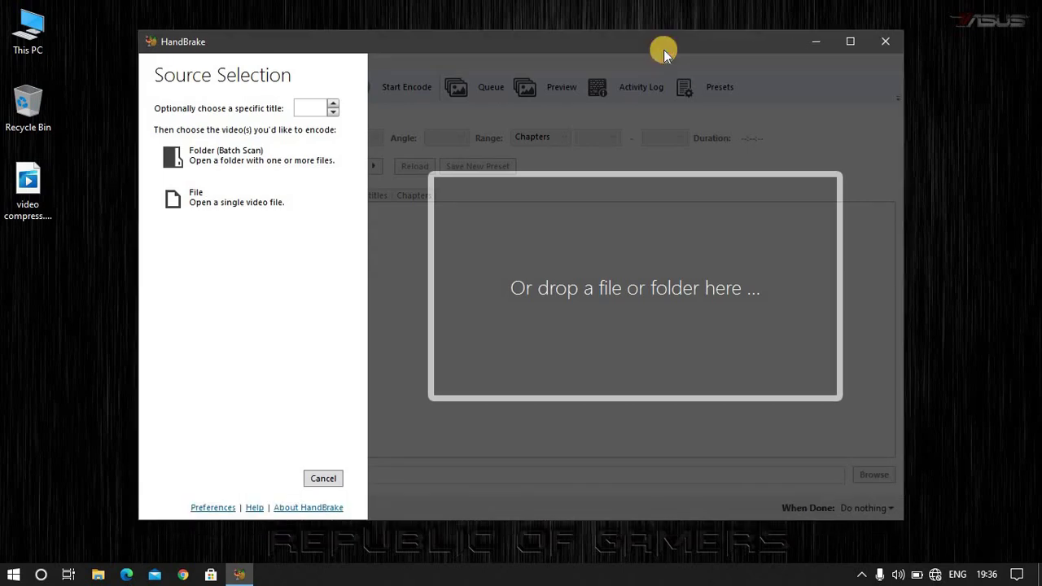
left_click(12, 199)
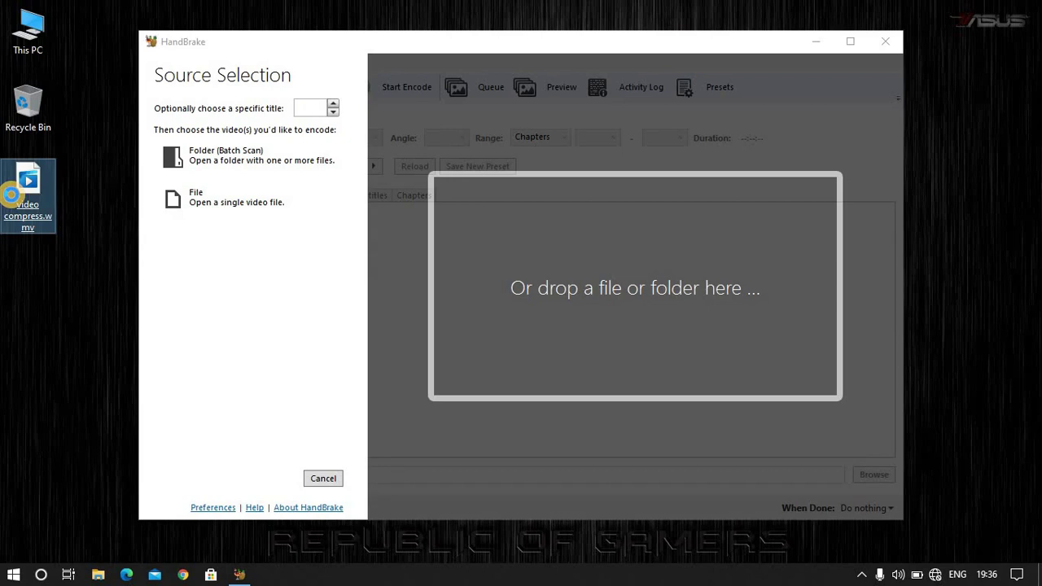
right_click(12, 197)
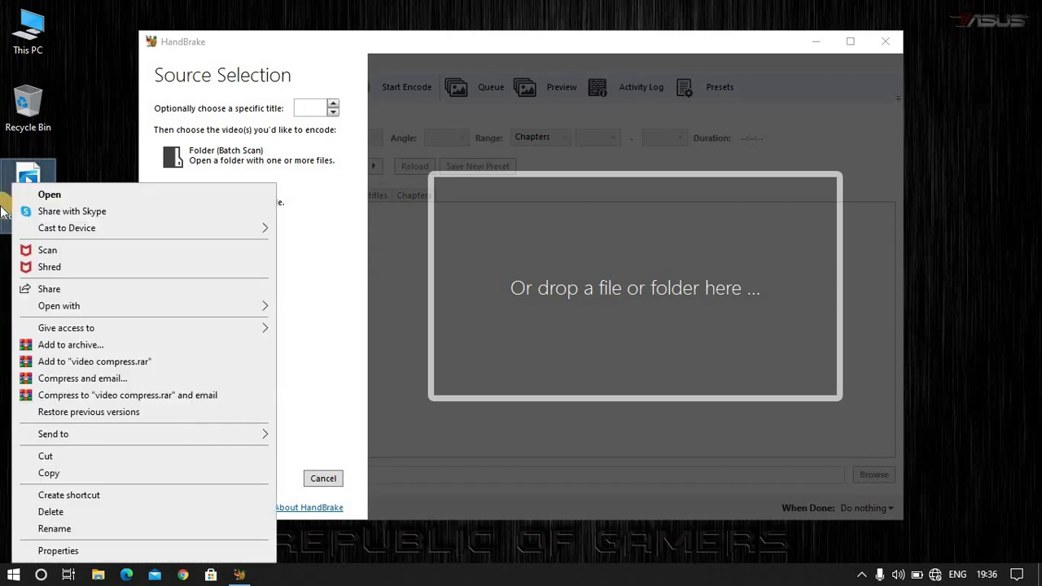
left_click(78, 559)
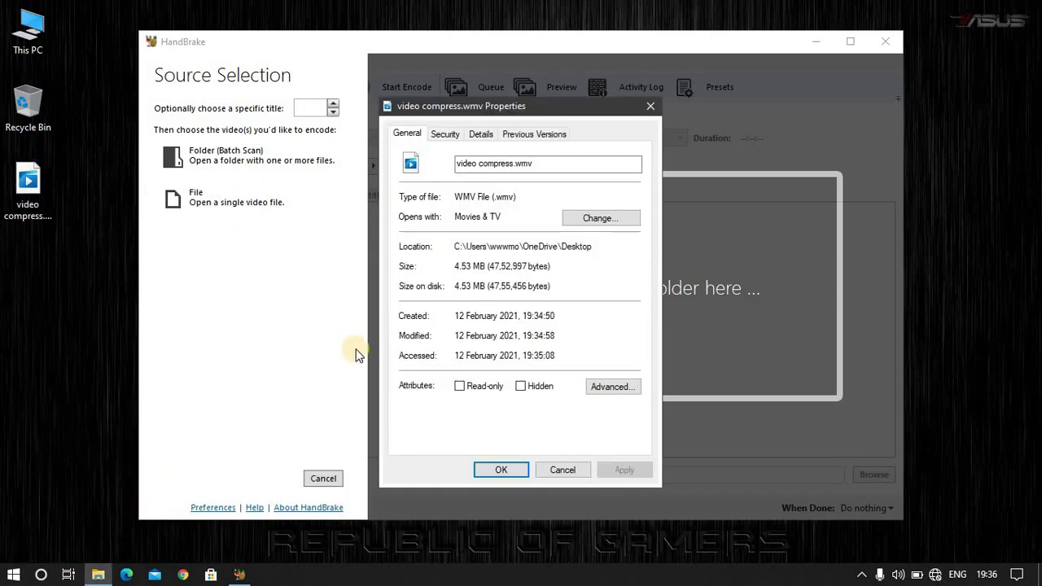
left_click_drag(479, 270, 458, 268)
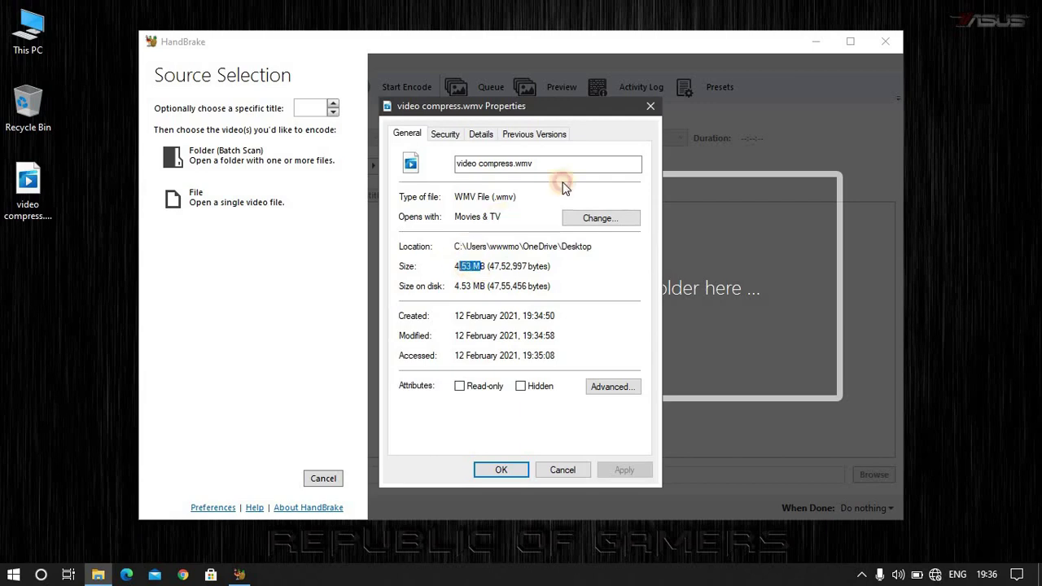
left_click(648, 107)
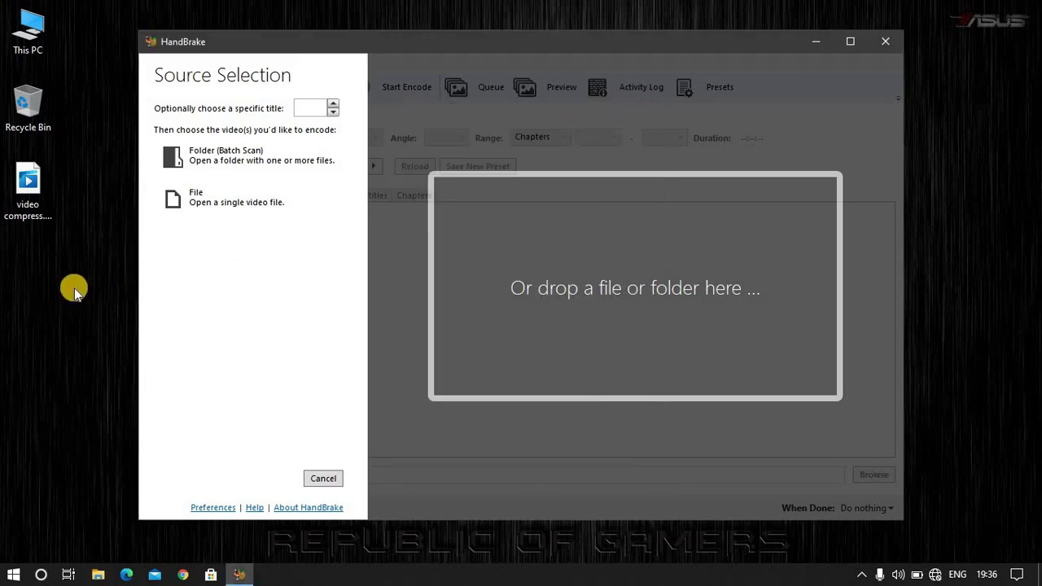
Step: Drag video compress.wmv onto HandBrake to load it as the source
left_click(14, 189)
left_click(514, 249)
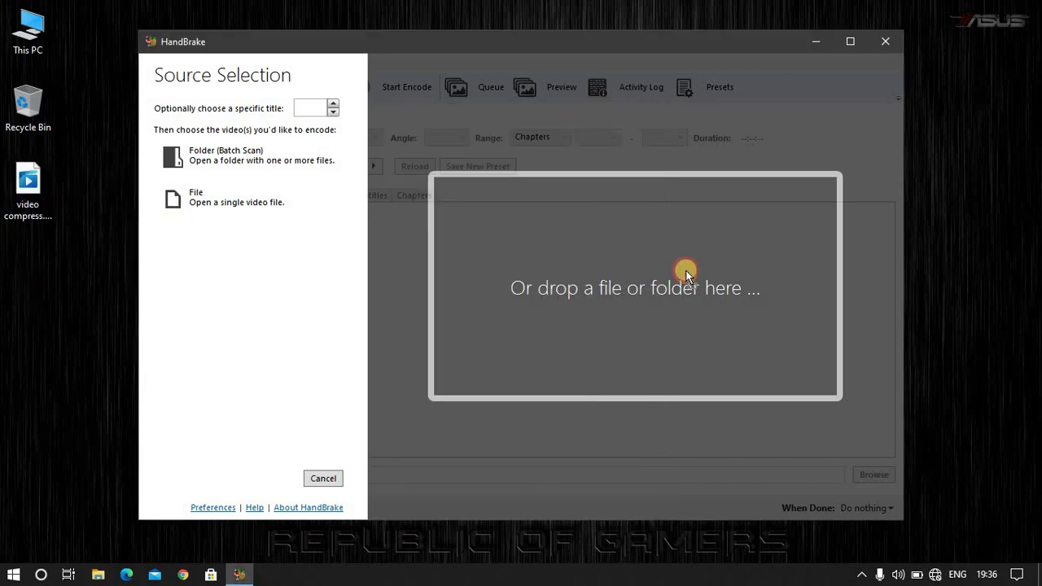
left_click_drag(699, 255, 699, 255)
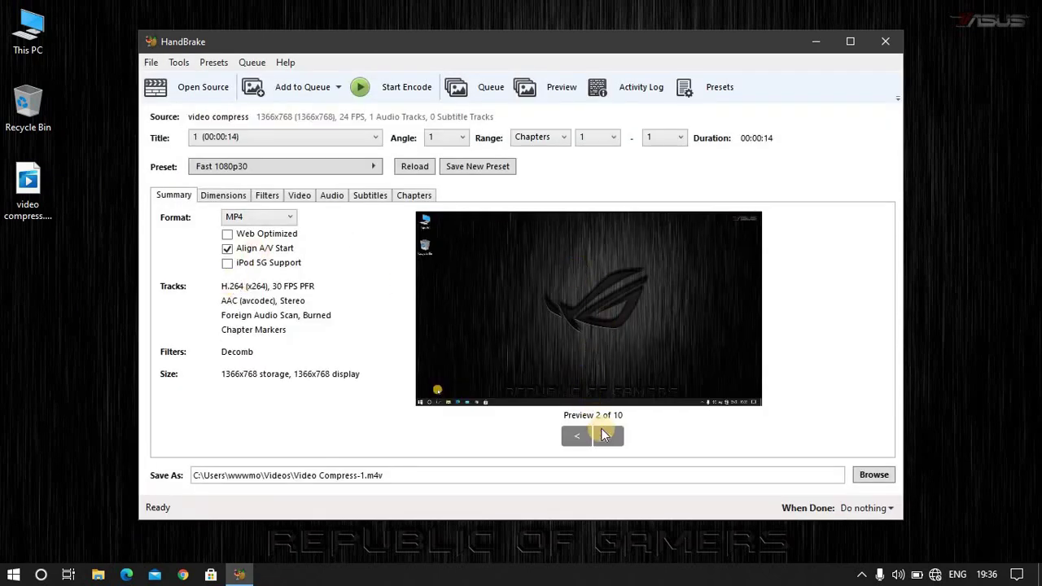
Step: Step forward and back through the source preview frames
left_click(605, 437)
left_click(605, 437)
left_click(605, 437)
left_click(605, 436)
left_click(605, 436)
left_click(605, 437)
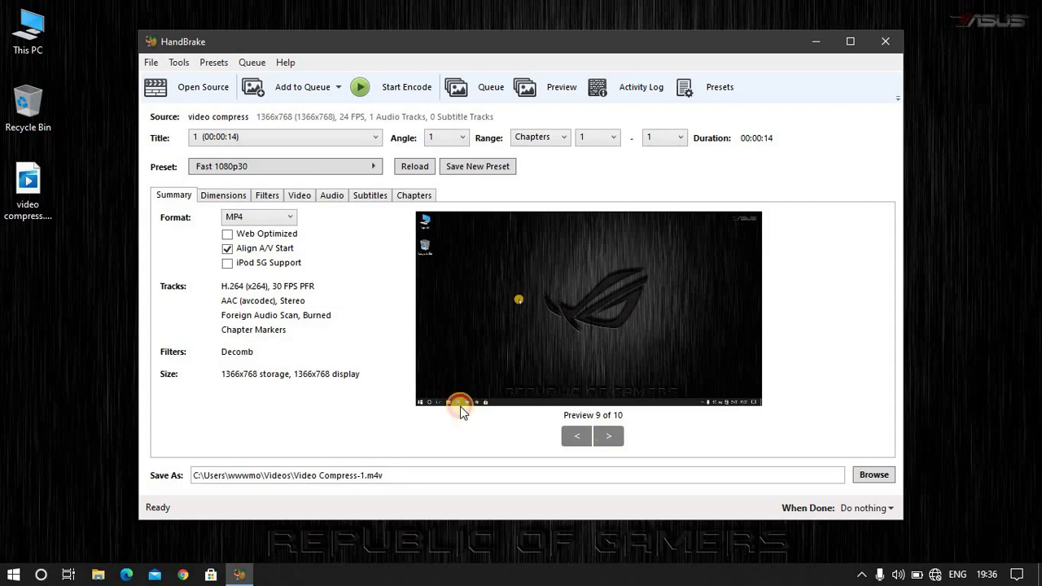
left_click(572, 438)
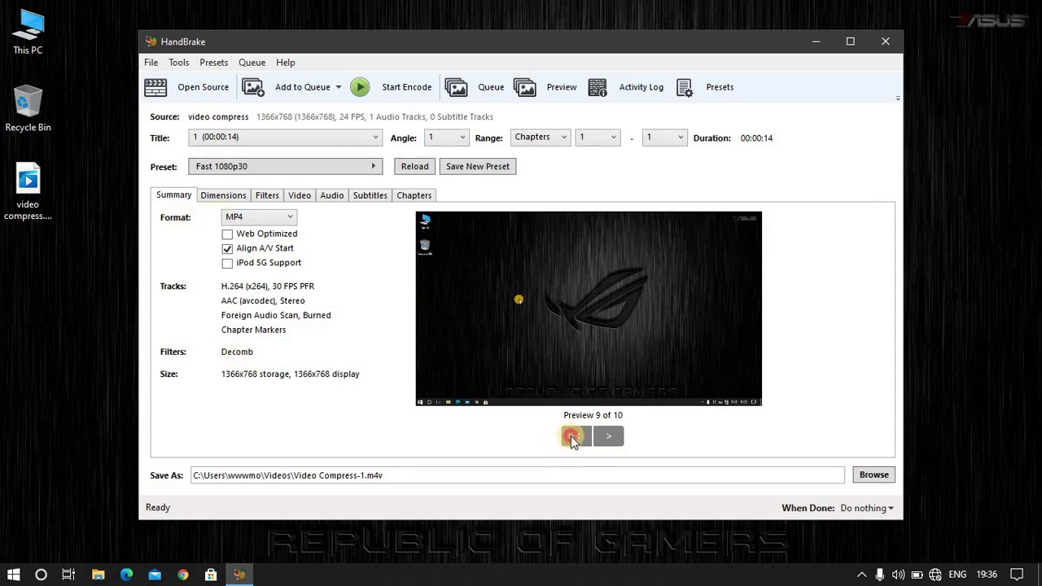
left_click(572, 437)
left_click(573, 438)
left_click(572, 437)
left_click(572, 437)
left_click(573, 438)
left_click(573, 438)
Step: Enable Align A/V Start and Web Optimized output on the Summary tab
left_click(228, 245)
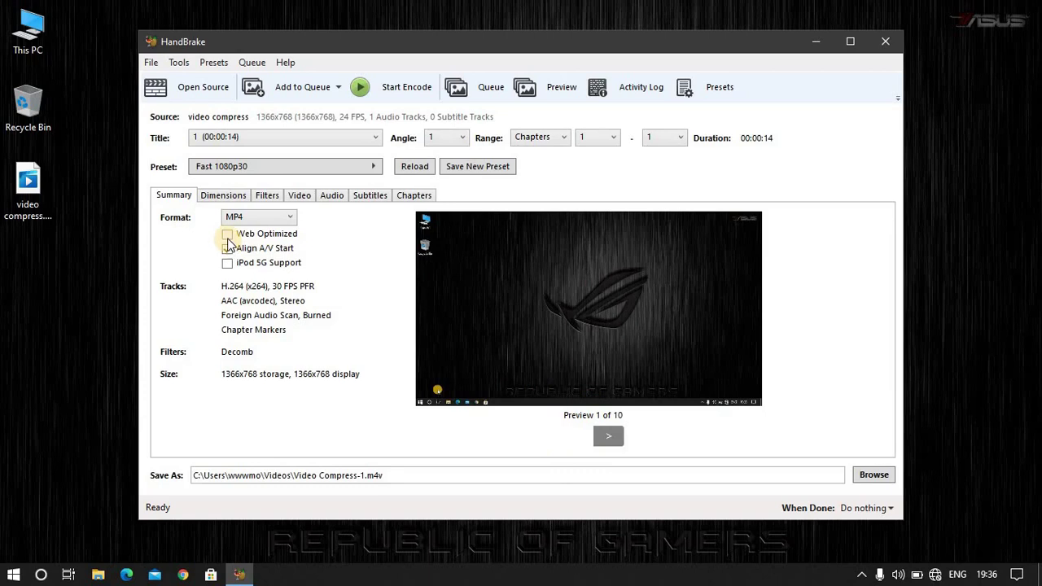
left_click(267, 238)
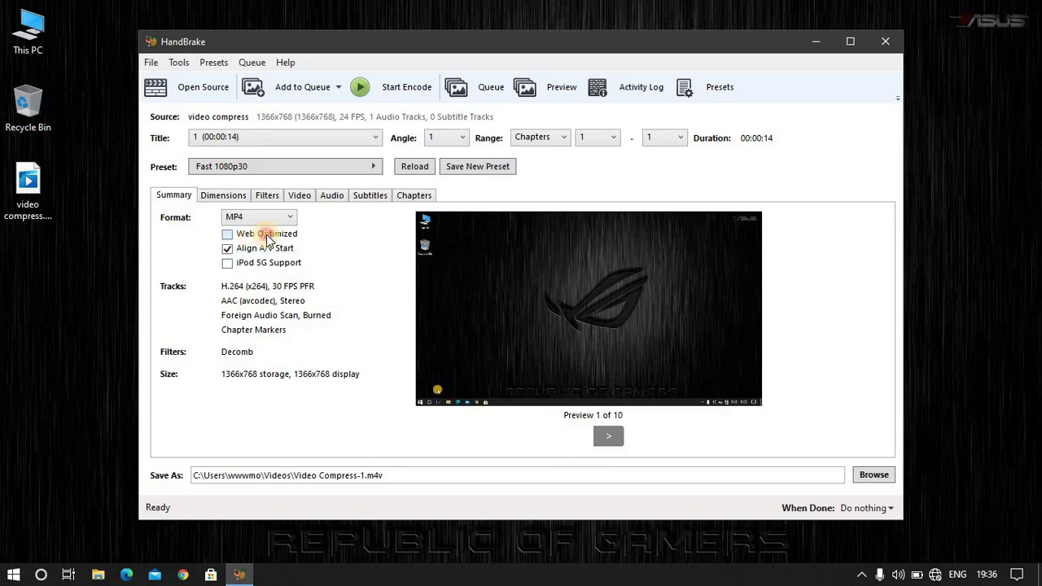
left_click(300, 196)
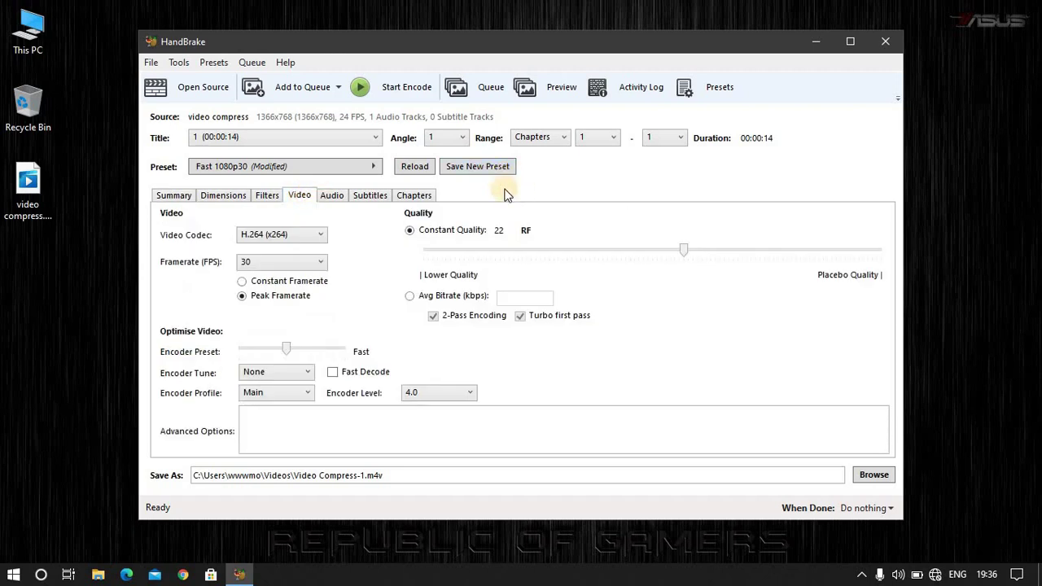
Step: Keep the framerate at 30 fps and set constant quality to RF 21.5
left_click(299, 266)
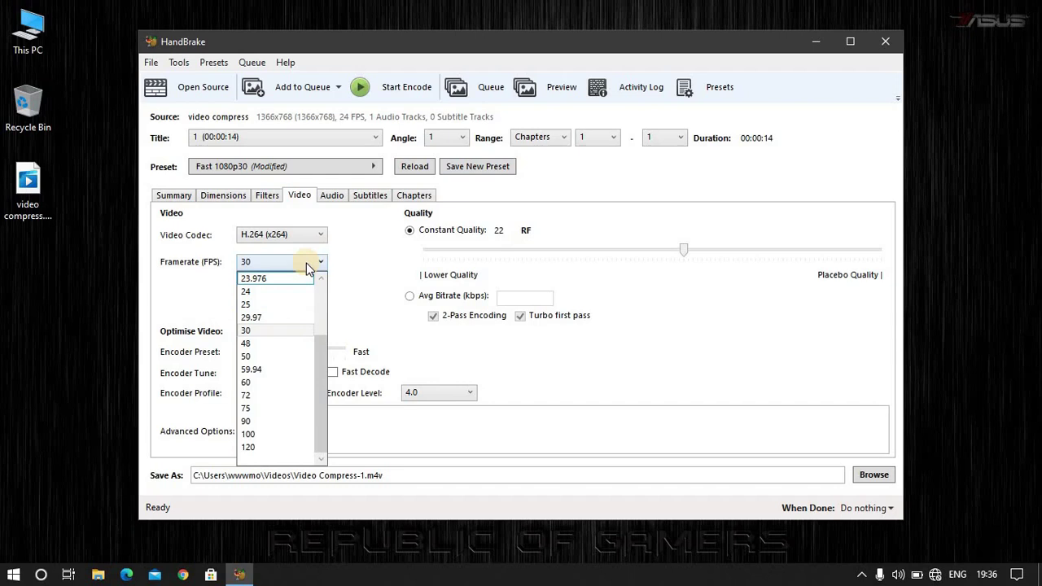
left_click(307, 265)
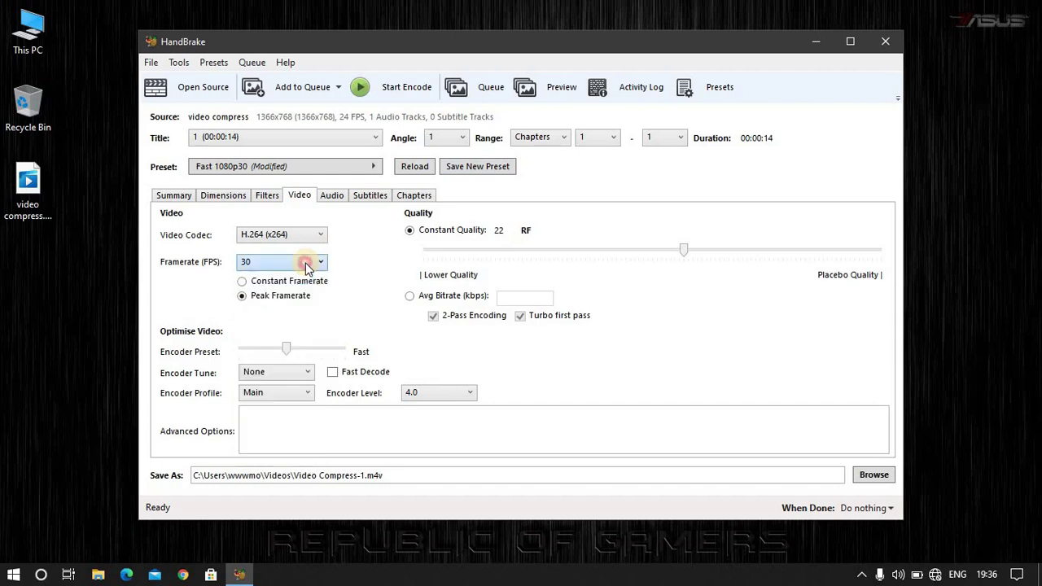
left_click(688, 254)
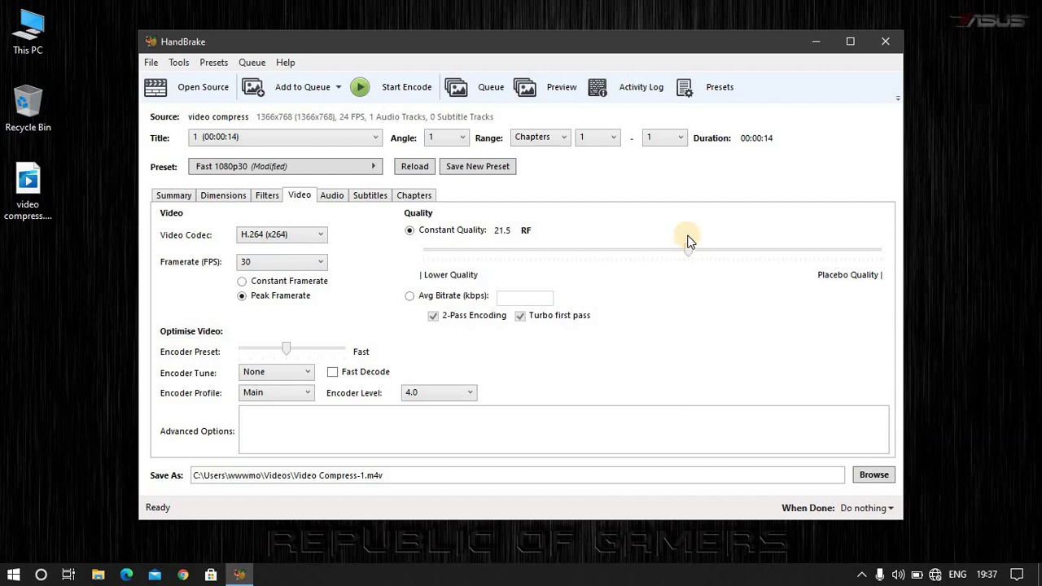
left_click(174, 196)
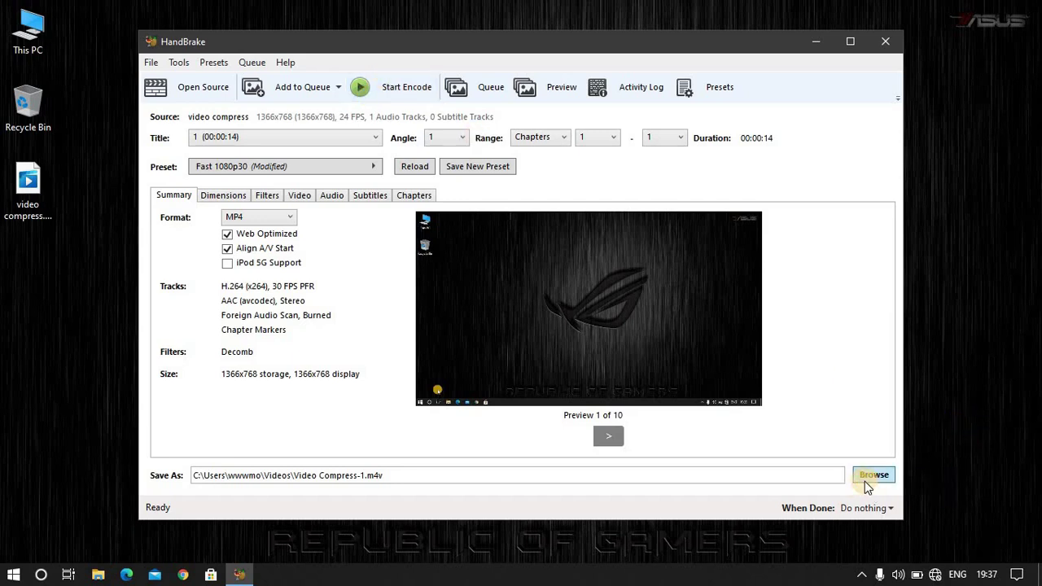
Step: Save the output as compress.m4v on the Desktop, keeping the mp4 file type
left_click_drag(515, 39, 572, 36)
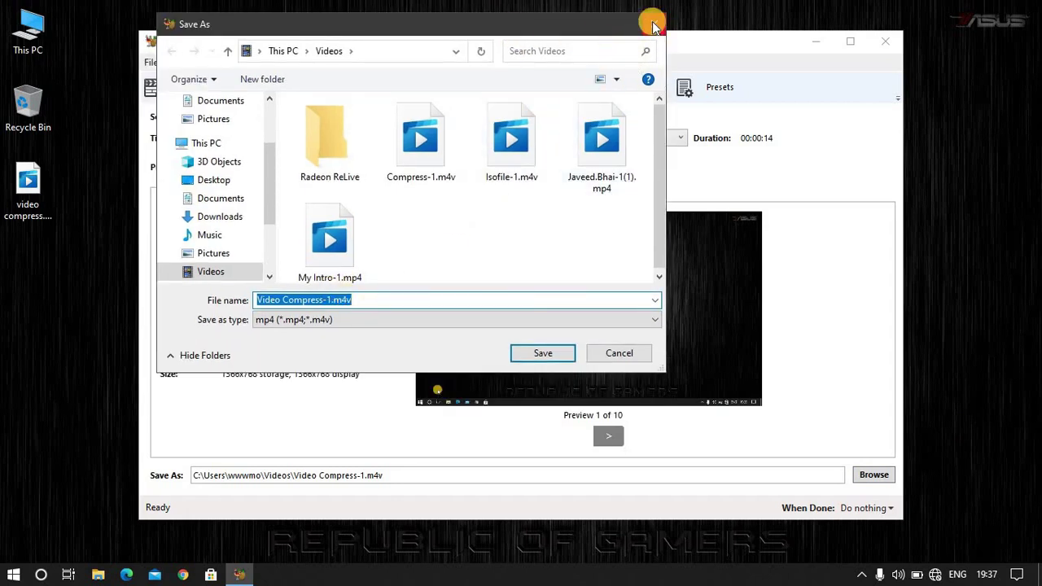
left_click(210, 184)
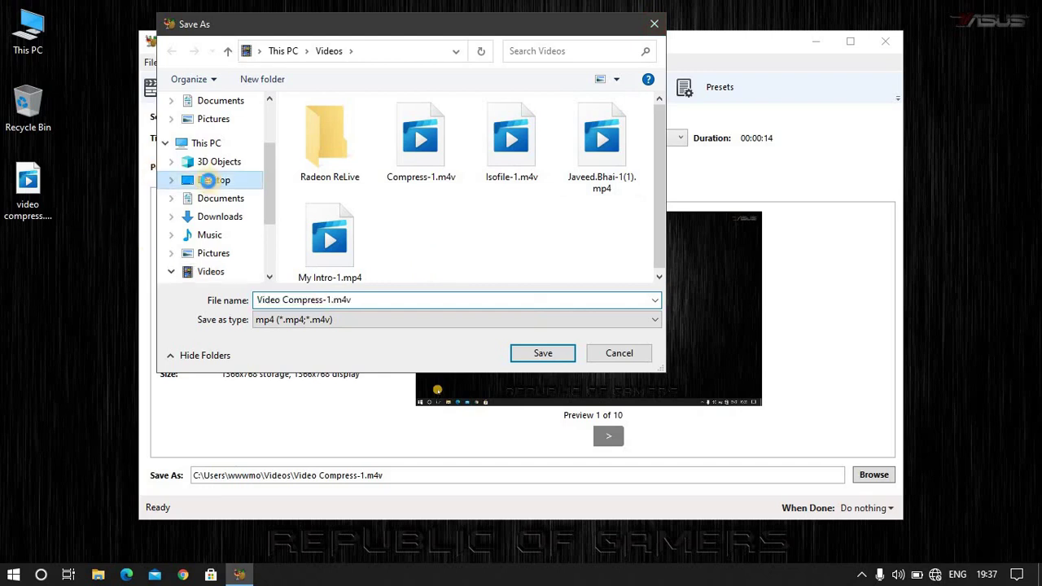
left_click(413, 300)
type("compress")
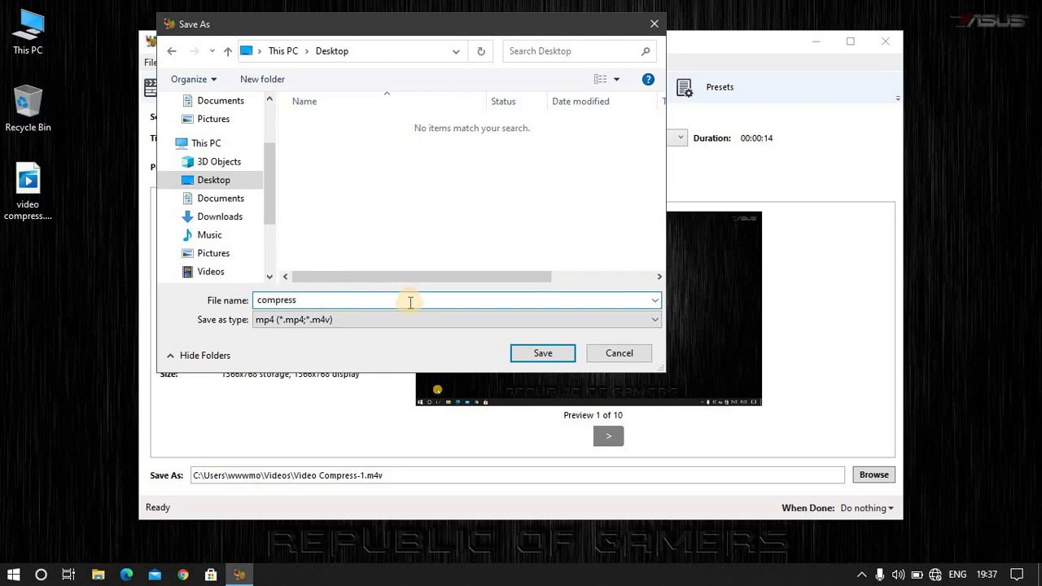
left_click(503, 316)
left_click(504, 319)
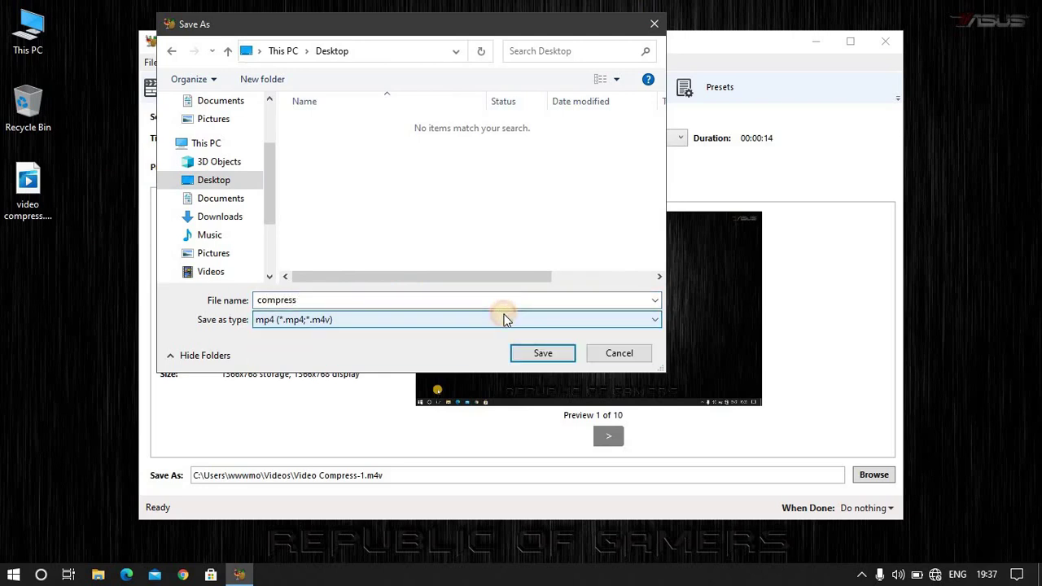
left_click(527, 356)
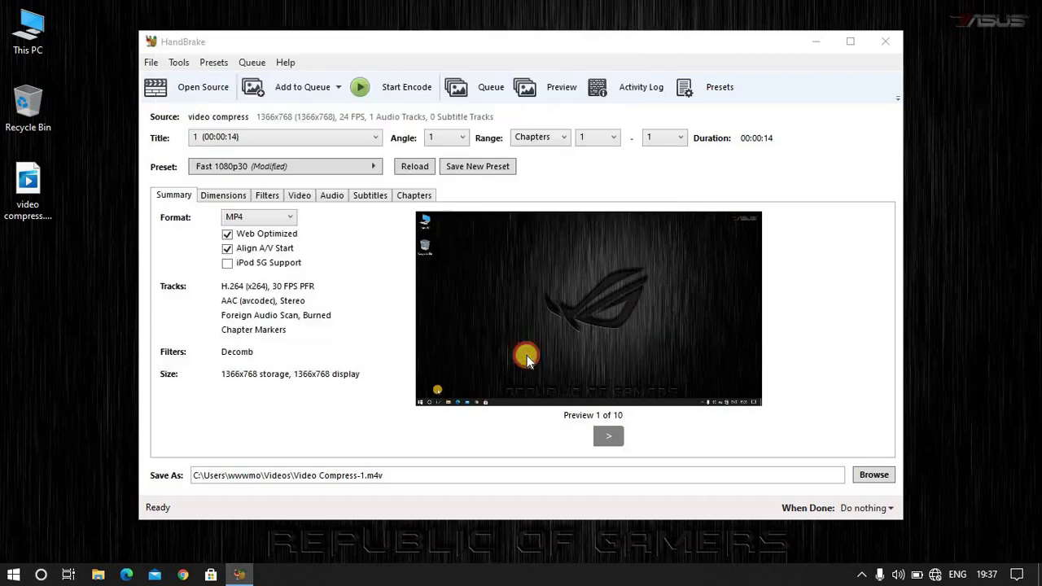
Step: Start the encode and refresh the desktop while it runs to completion
left_click(410, 87)
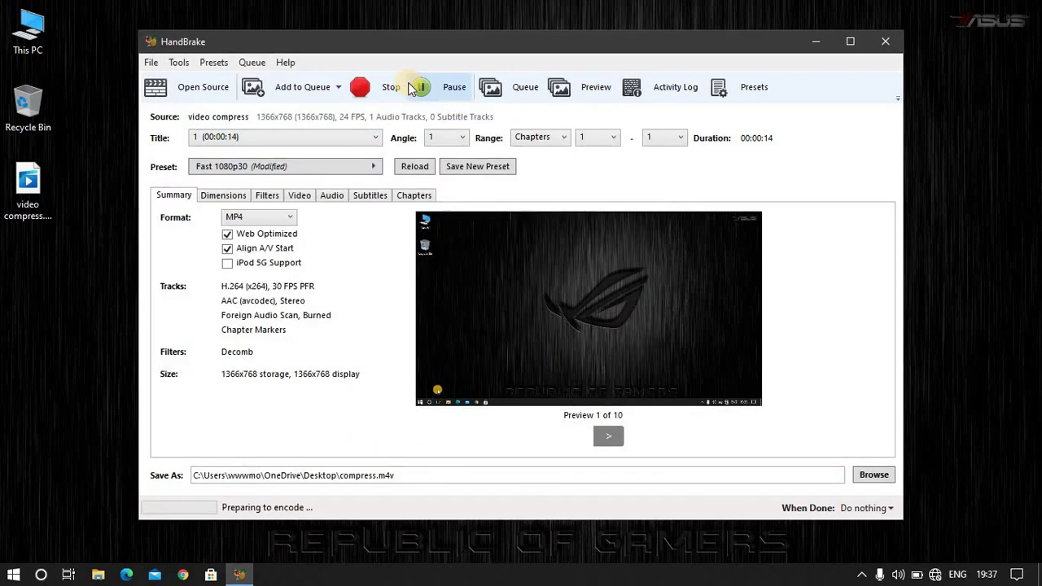
right_click(571, 60)
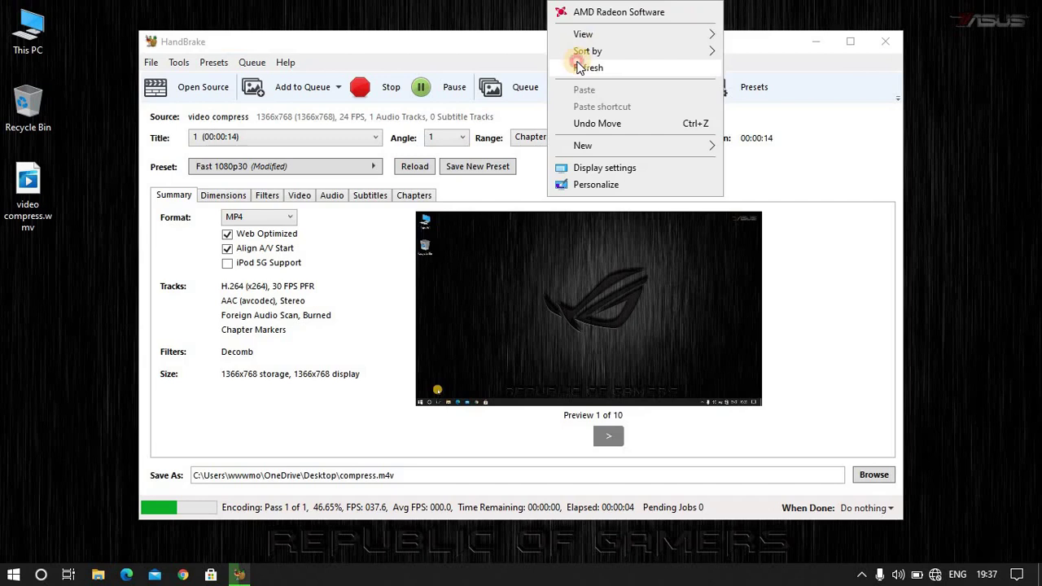
left_click(576, 67)
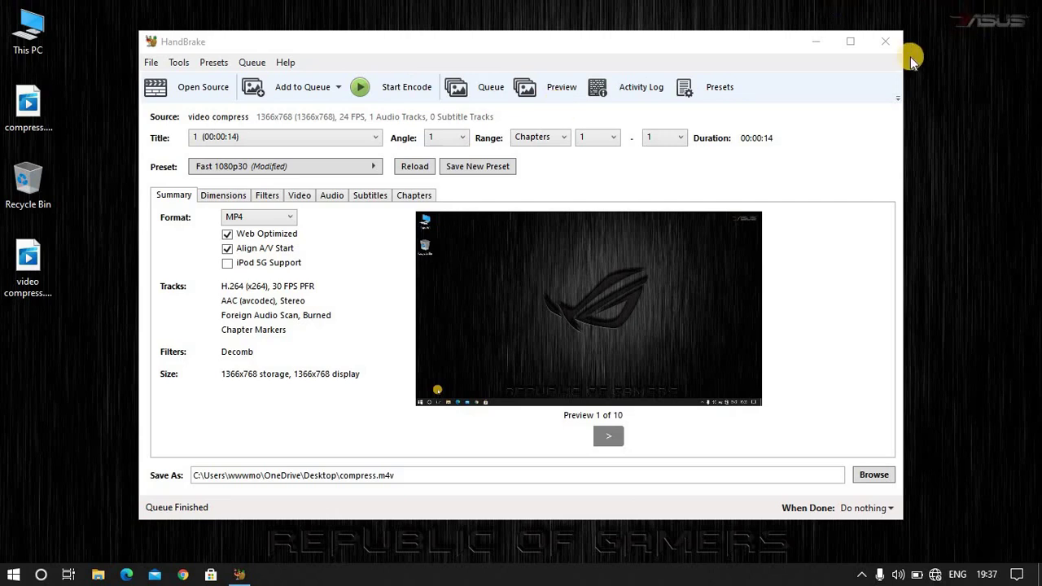
Step: Close HandBrake and open compress.m4v's Properties, highlighting its 549 KB size
left_click(891, 46)
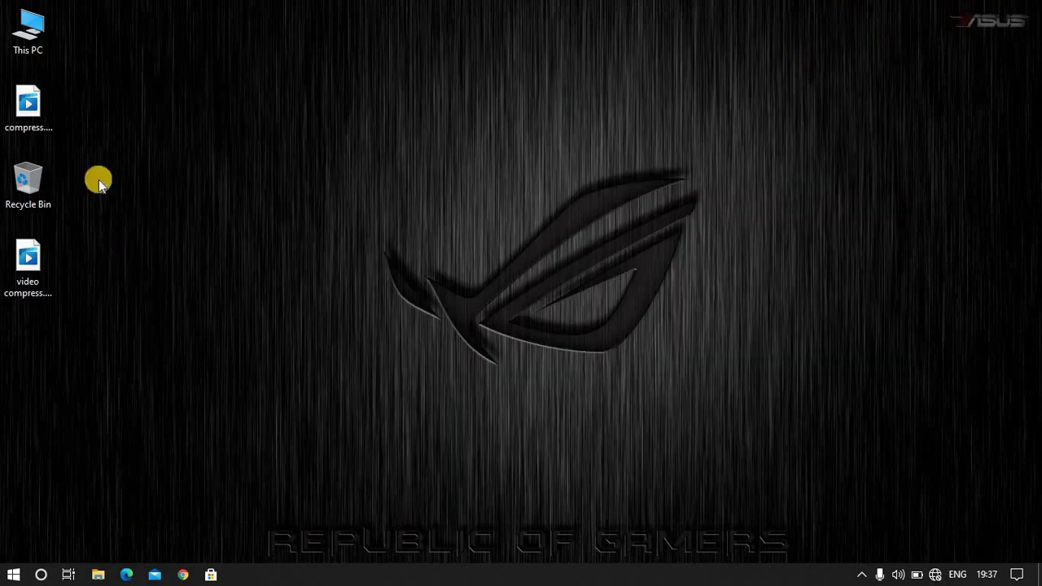
left_click_drag(54, 102, 32, 340)
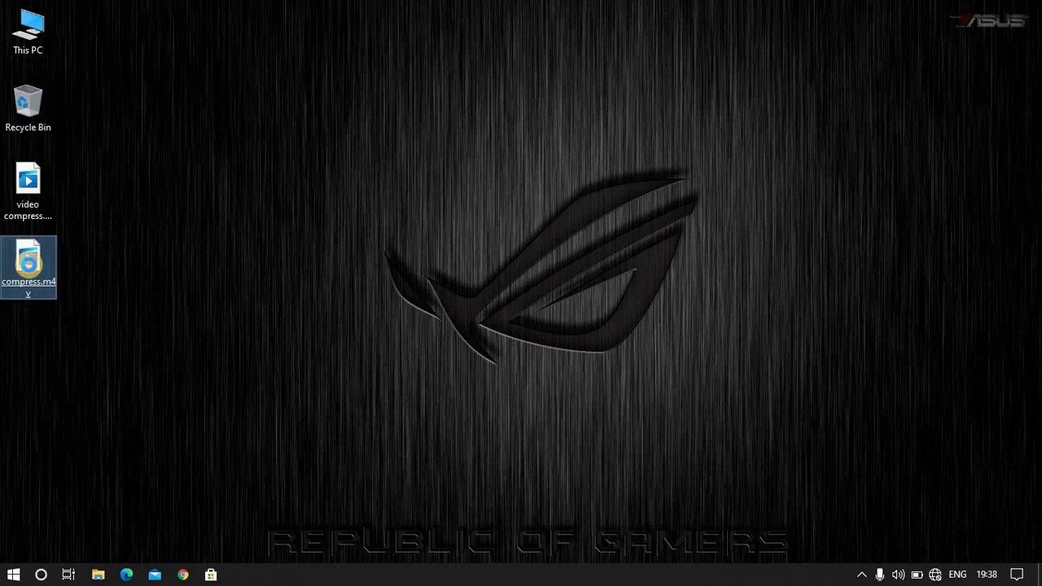
right_click(28, 263)
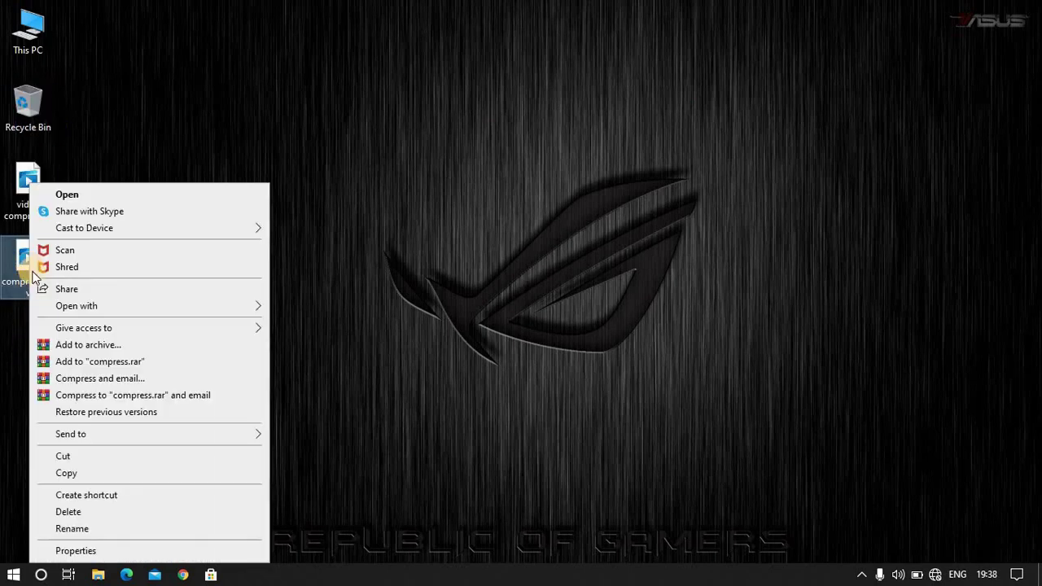
left_click(114, 551)
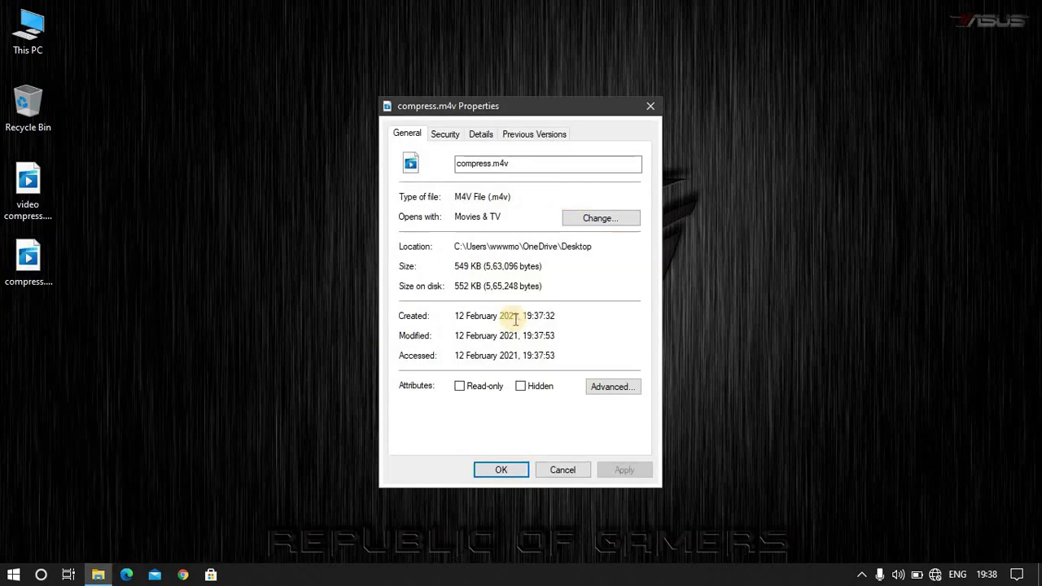
left_click_drag(456, 266, 483, 268)
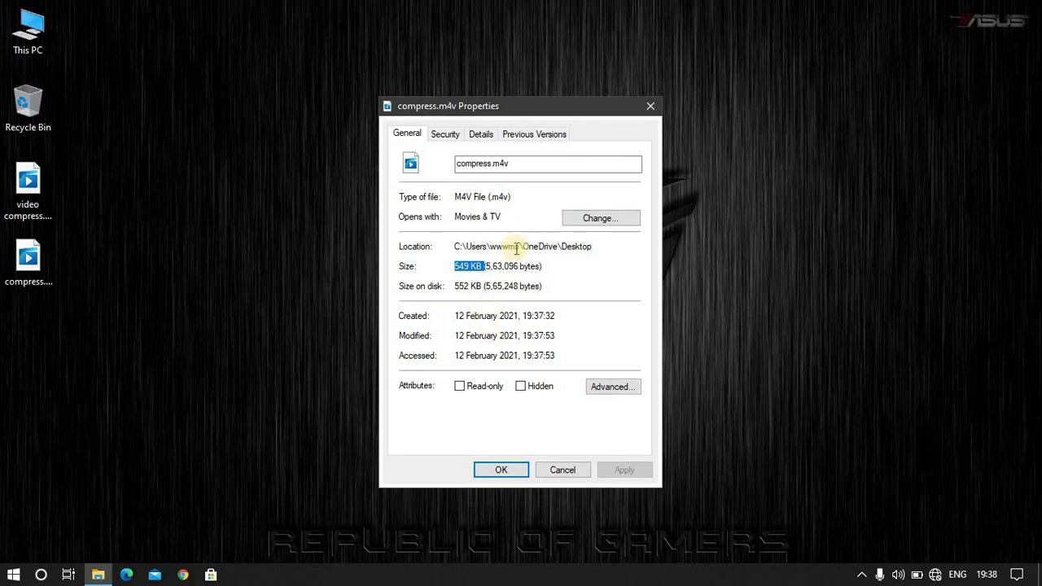
Step: Open video compress.wmv's Properties beside compress.m4v's and highlight both sizes: 4.53 MB versus 549 KB
left_click(36, 195)
right_click(36, 193)
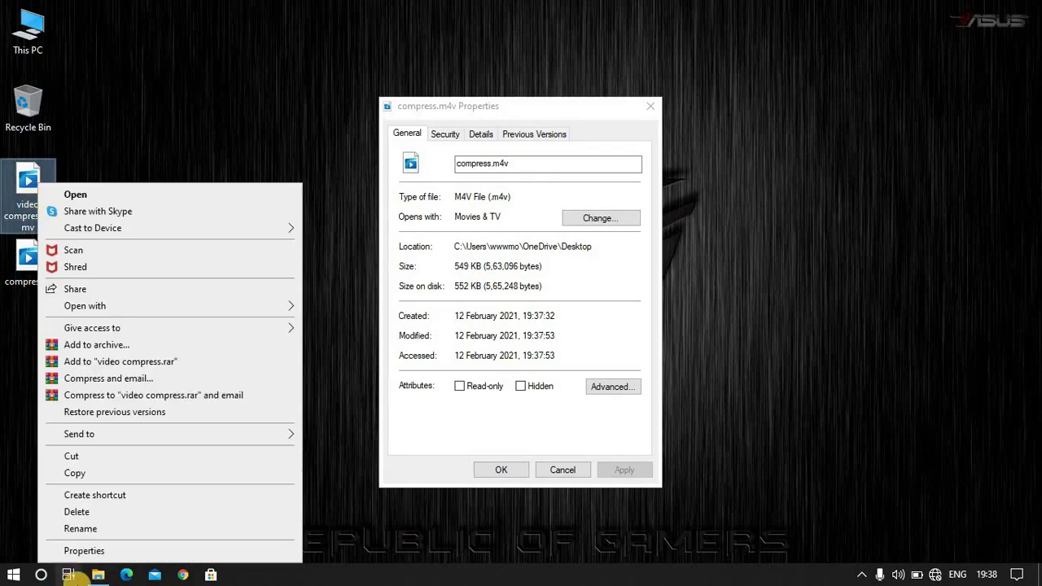
left_click(81, 550)
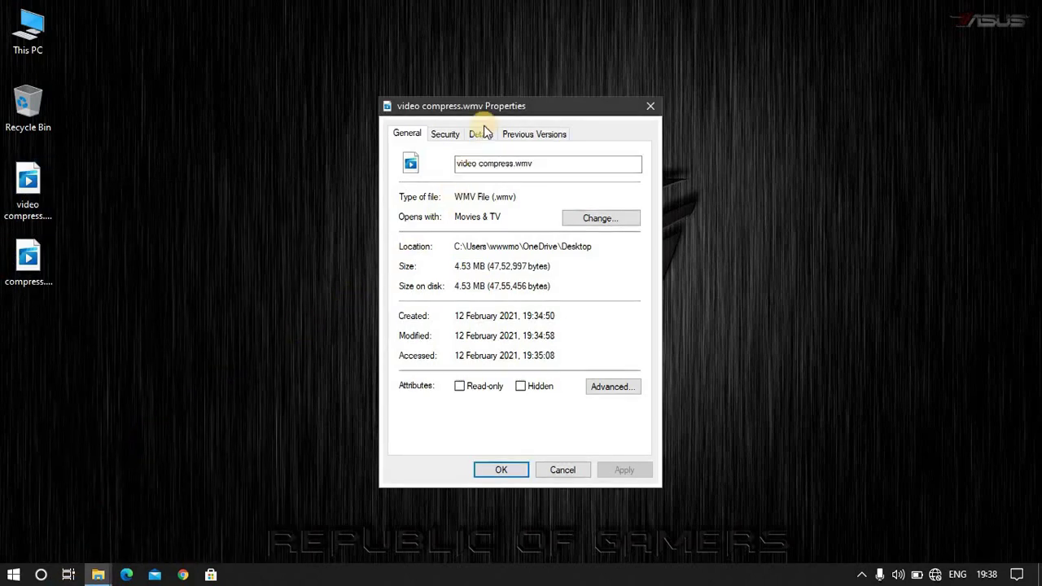
left_click_drag(546, 111, 774, 105)
left_click_drag(755, 262, 779, 262)
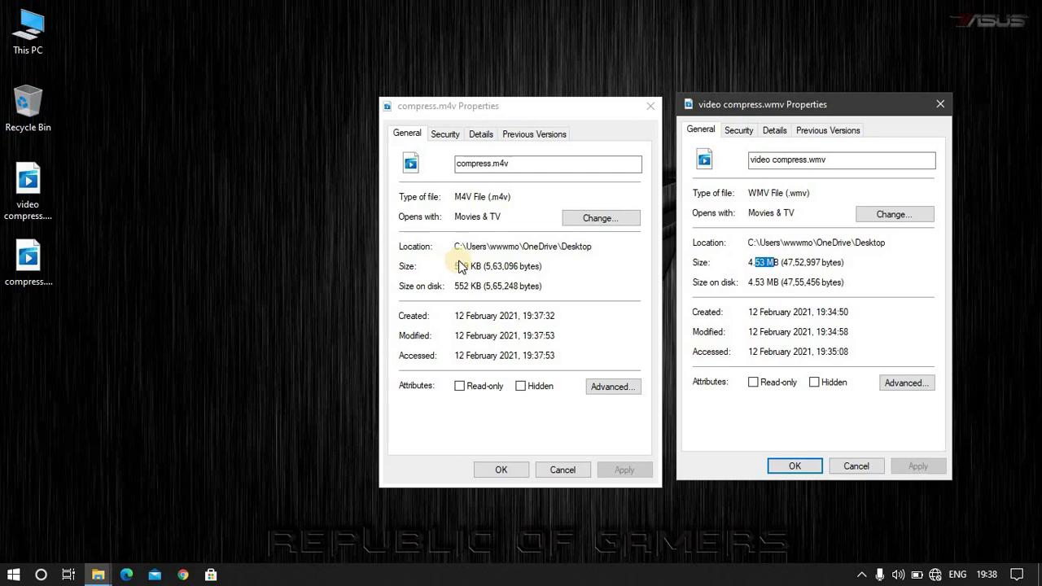
left_click_drag(453, 266, 484, 266)
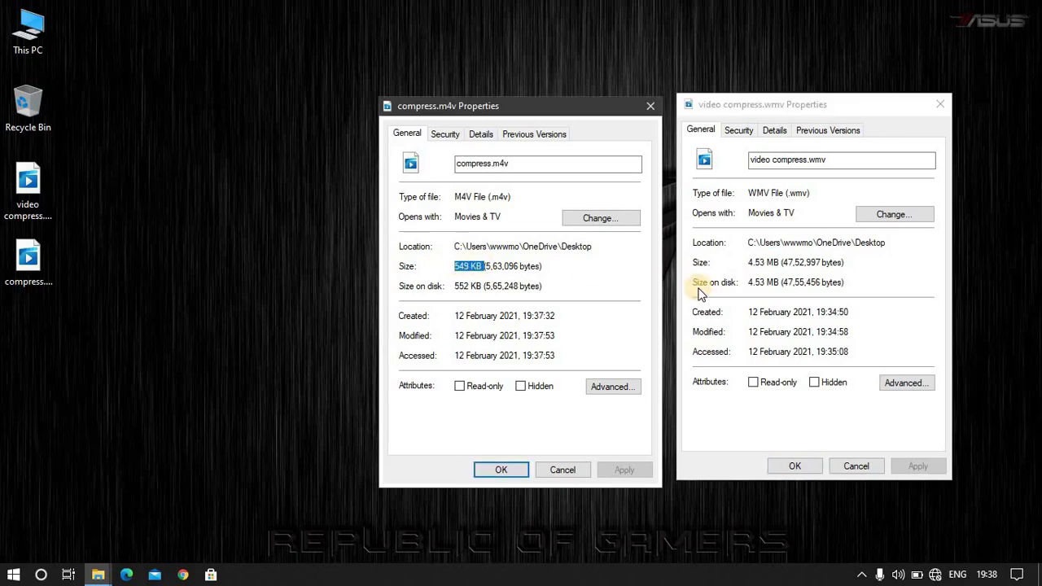
Step: Close both Properties dialogs, clear the desktop selection, and reveal the hidden tray icons
left_click(650, 106)
left_click(940, 104)
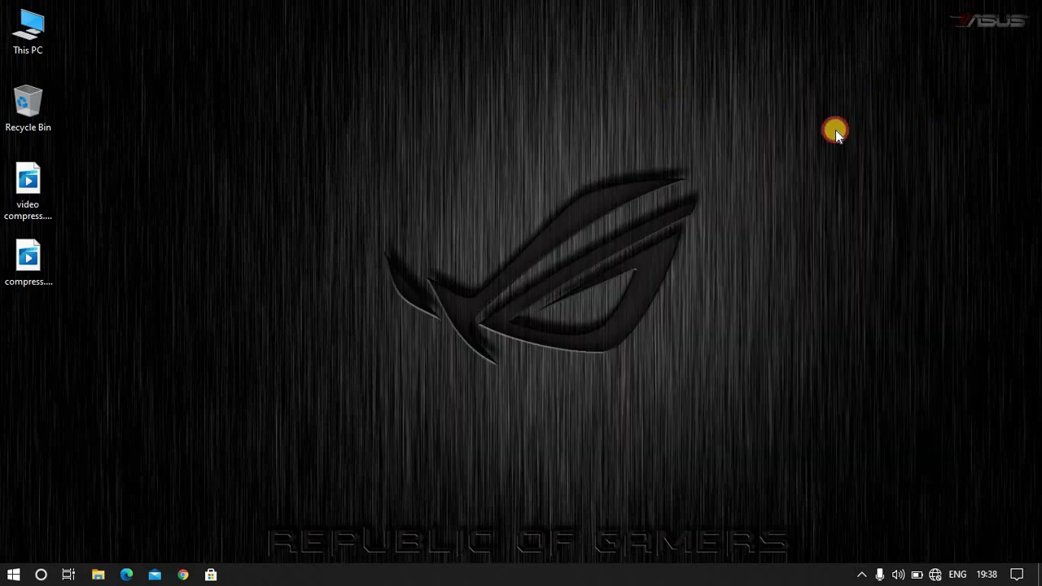
left_click_drag(276, 185, 891, 302)
left_click(862, 574)
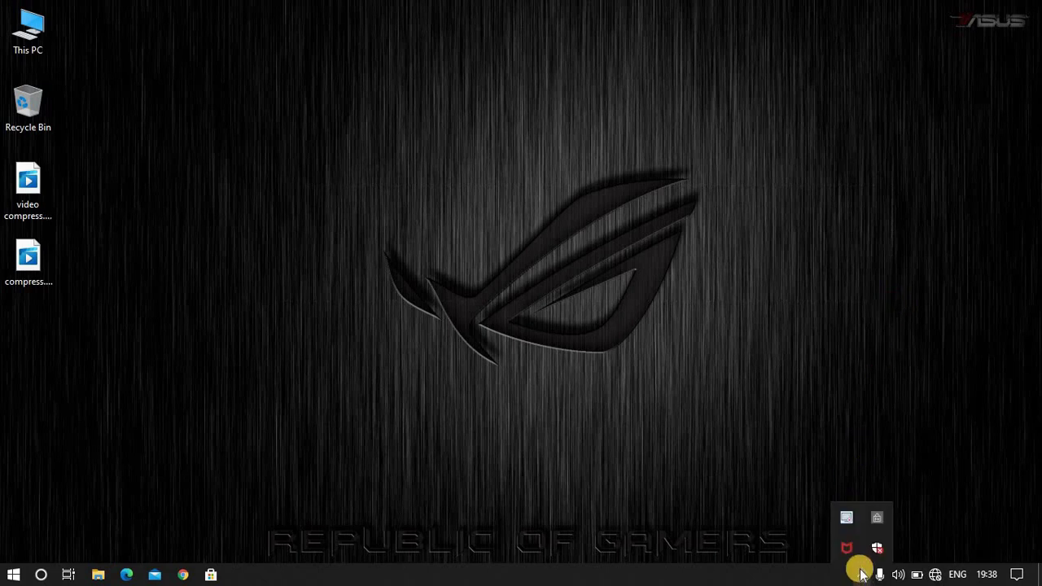